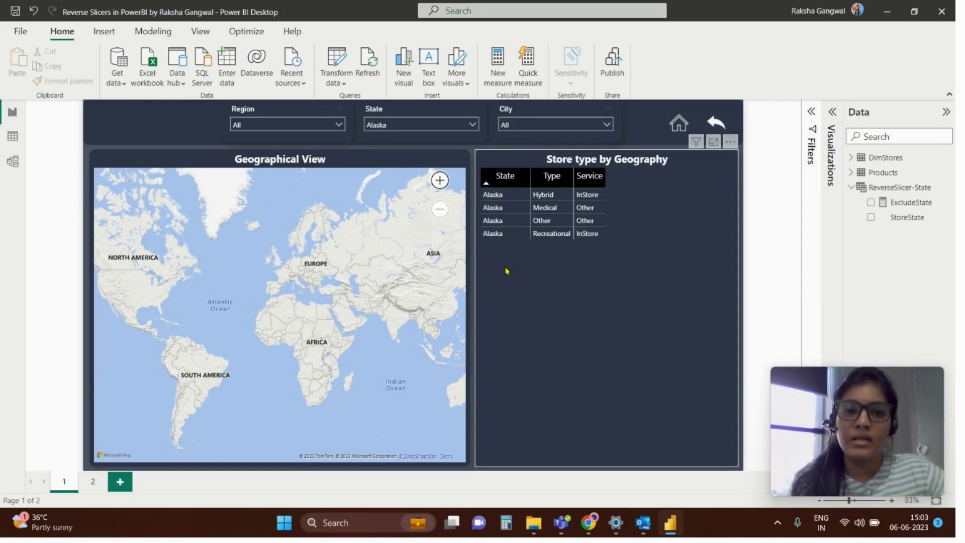
On page 2, view the ReverseSlicer-State table's 42 StoreState rows in Table view
left_click(94, 484)
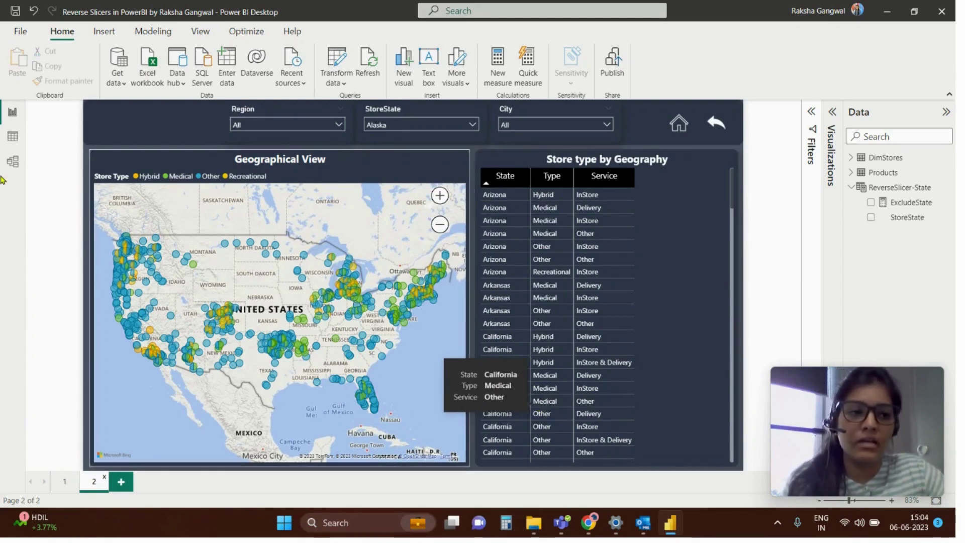
left_click(10, 141)
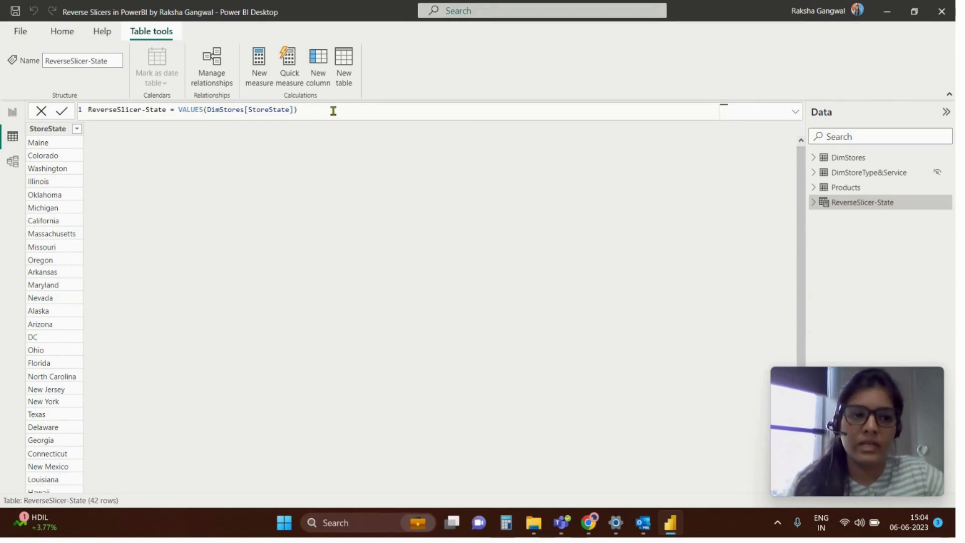
mouse_move(862, 202)
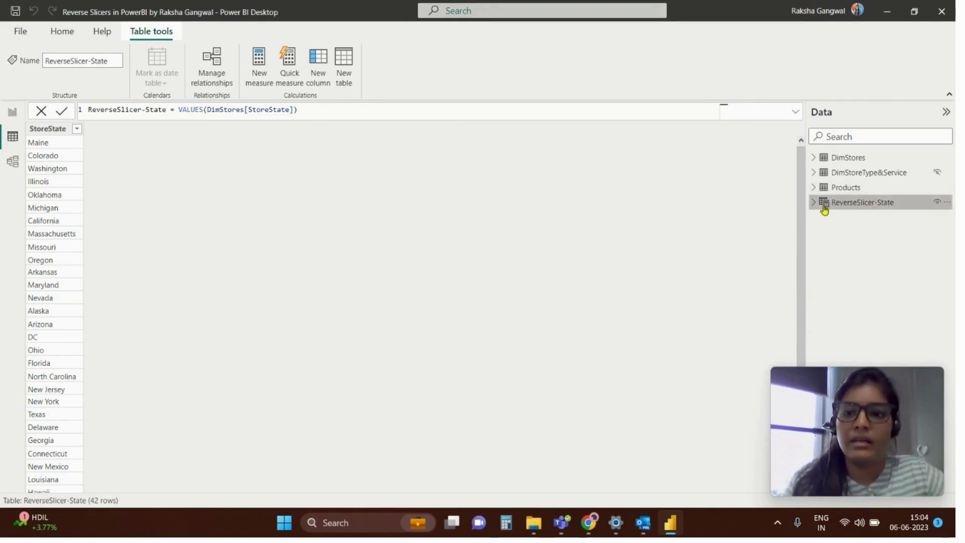
Expand ReverseSlicer-State in the Data pane and show the ExcludeState measure's IF formula
left_click(813, 202)
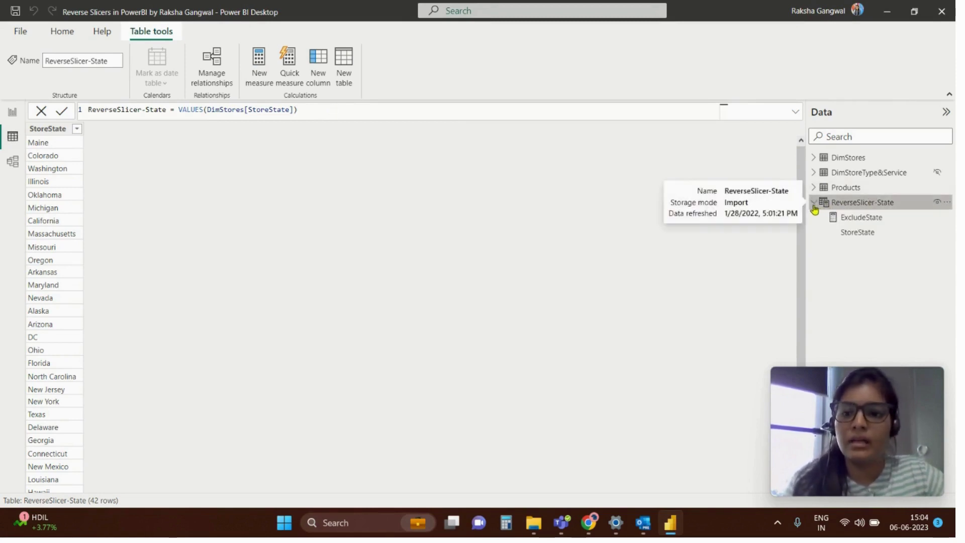
left_click(852, 218)
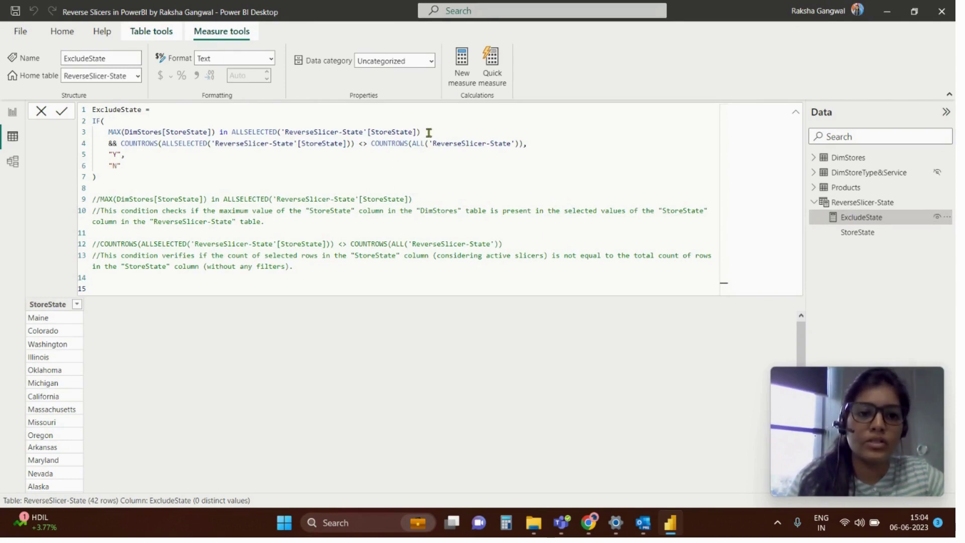
Highlight formula lines 3 and 4, then show the StoreState column's VALUES(DimStores[StoreState]) formula
mouse_move(423, 132)
left_mouse_down()
mouse_move(101, 132)
mouse_move(528, 145)
left_mouse_up()
left_click(125, 154)
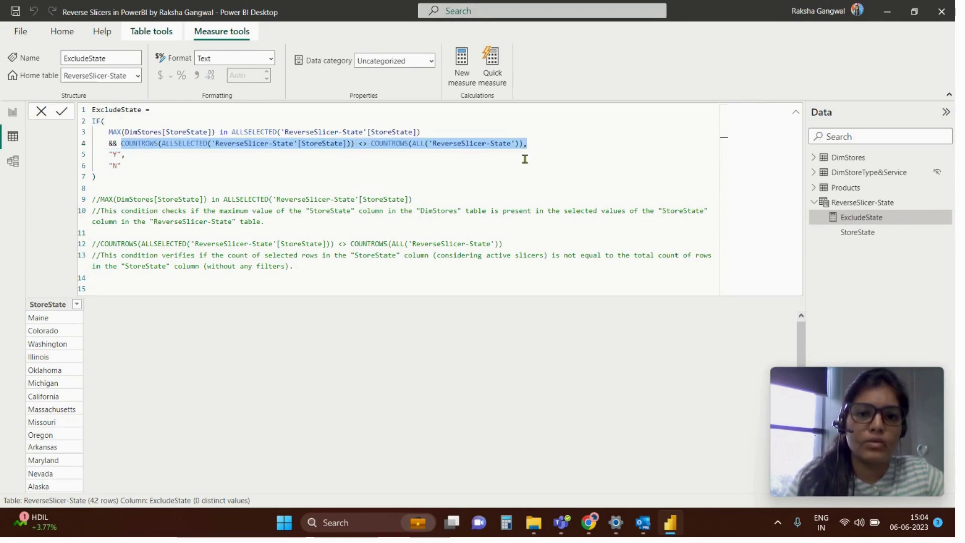
left_click(524, 159)
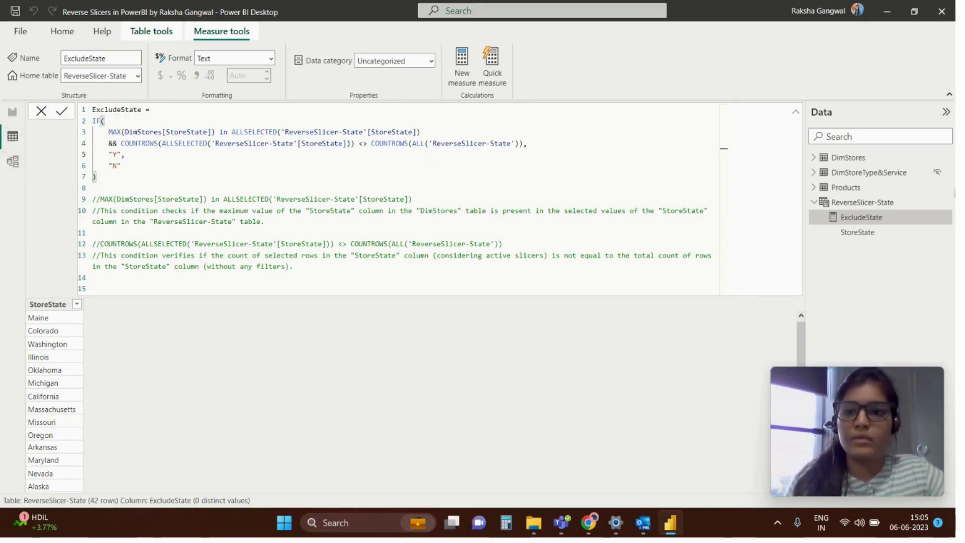
left_click(857, 233)
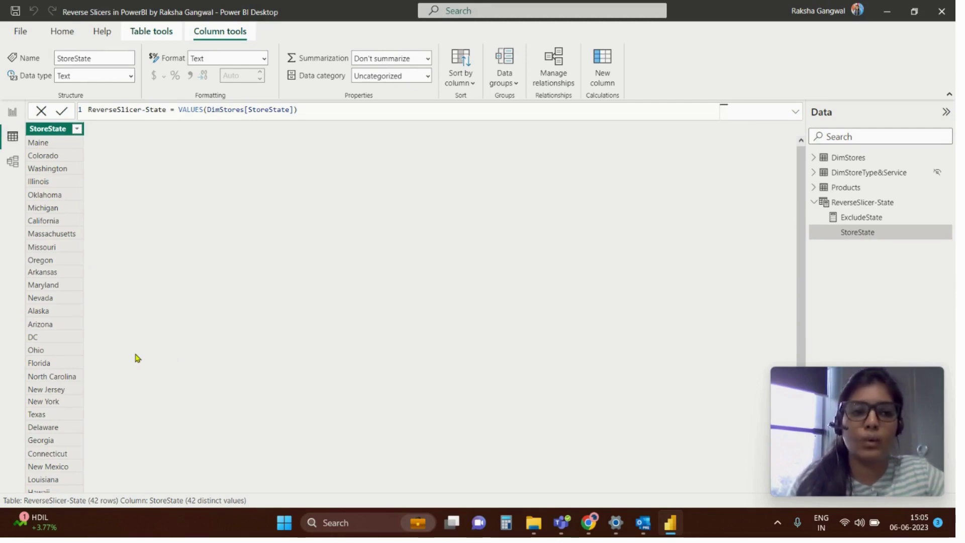
Back on report page 2, inspect the slicer's StoreState field and the table's State, Type, Service columns
left_click(12, 111)
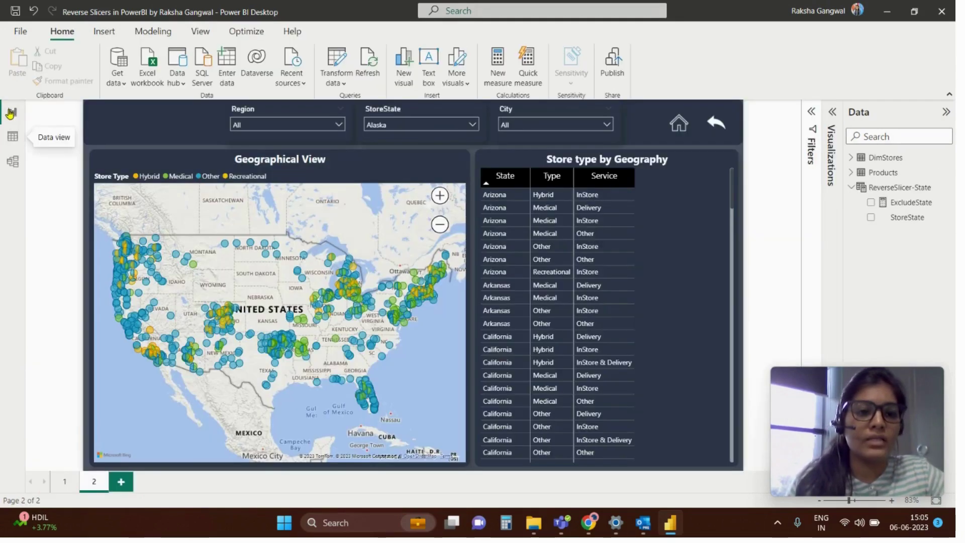
left_click(684, 228)
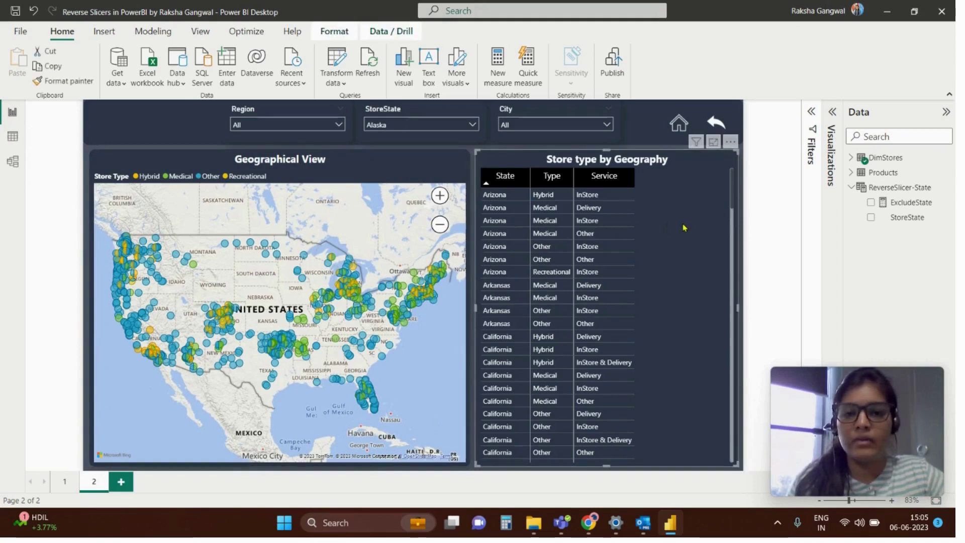
left_click(407, 111)
left_click(835, 117)
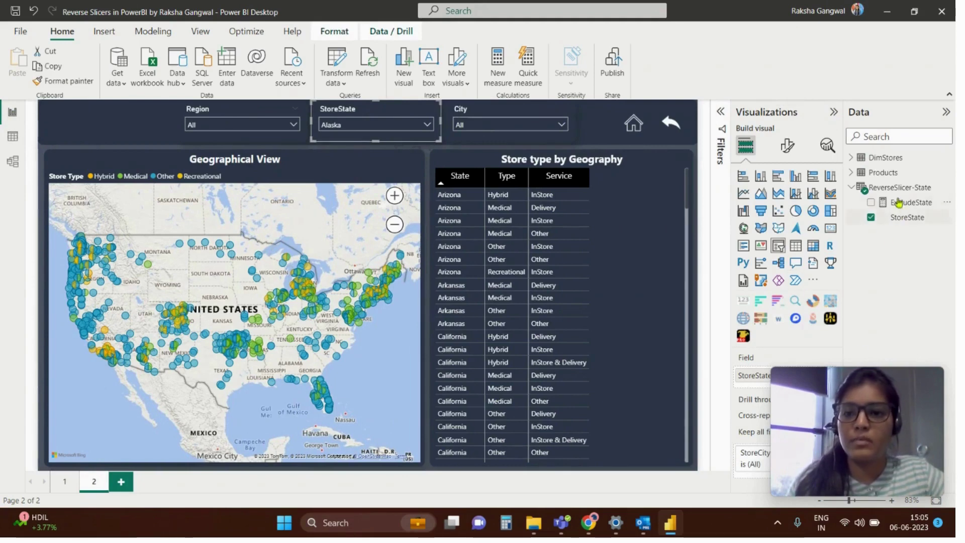
mouse_move(897, 188)
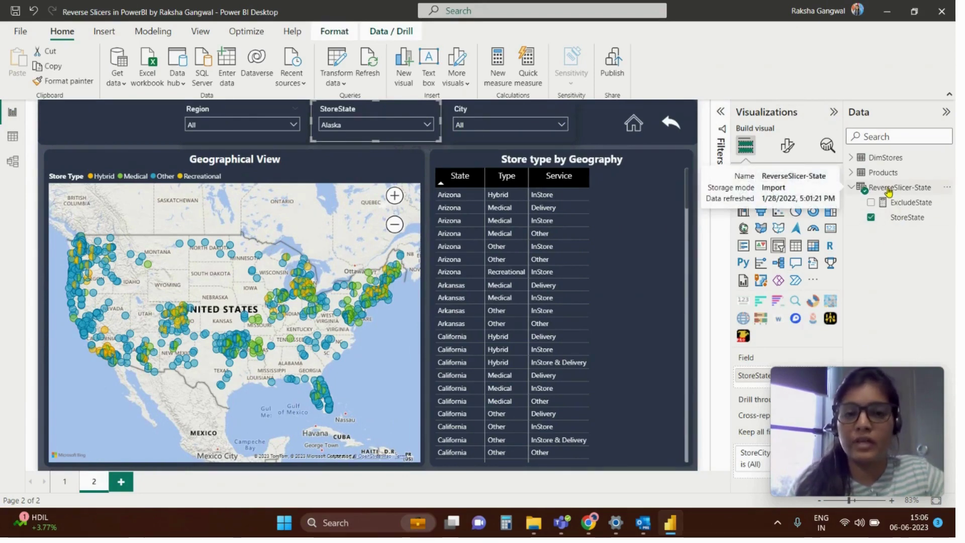
left_click(657, 175)
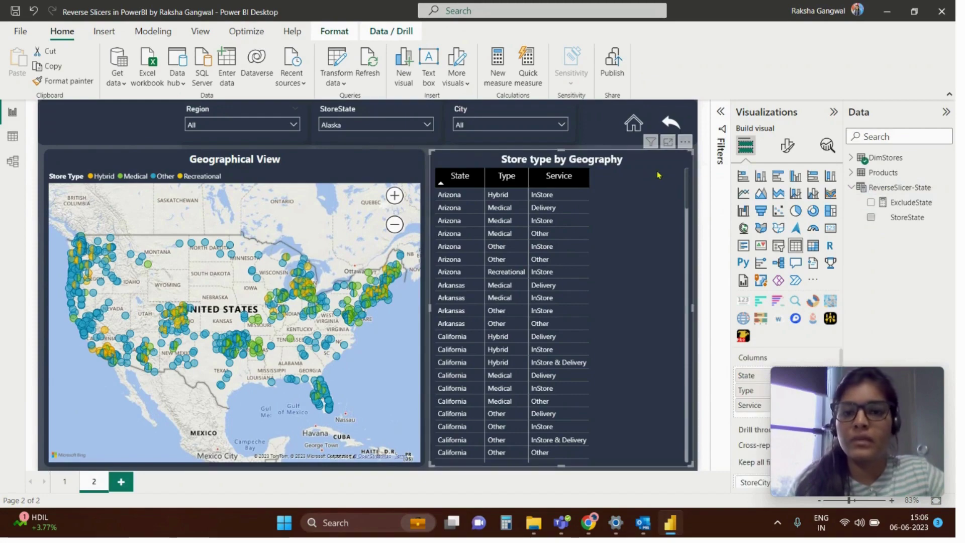
Expand the Filters pane to reveal the table's 'ExcludeState is N' visual filter
left_click(720, 112)
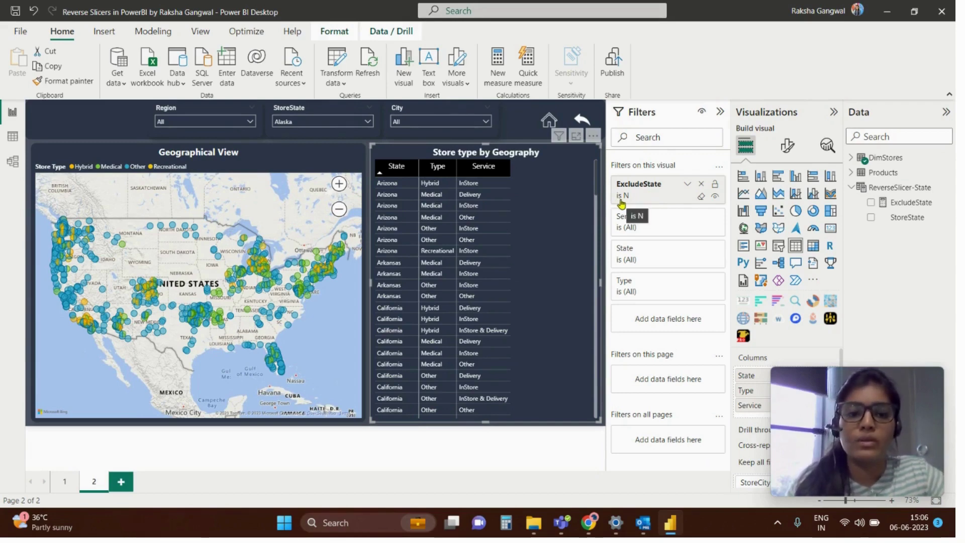
Change the StoreState slicer selection from Alaska to Arizona
left_click(295, 123)
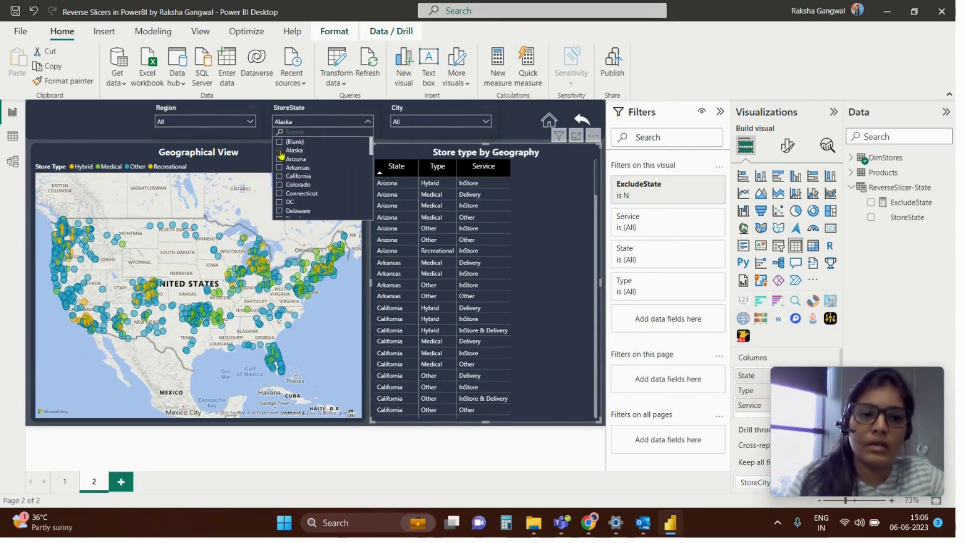
left_click(279, 157)
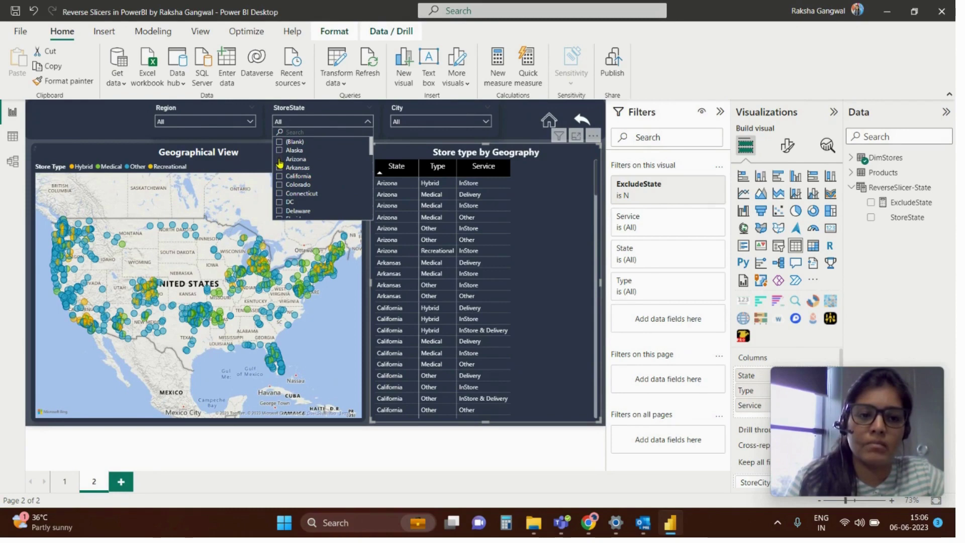
left_click(280, 159)
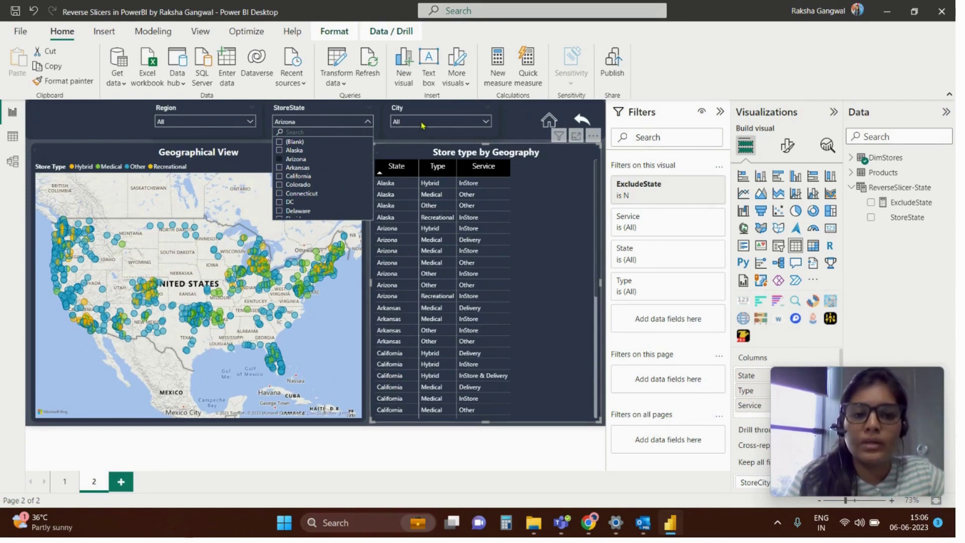